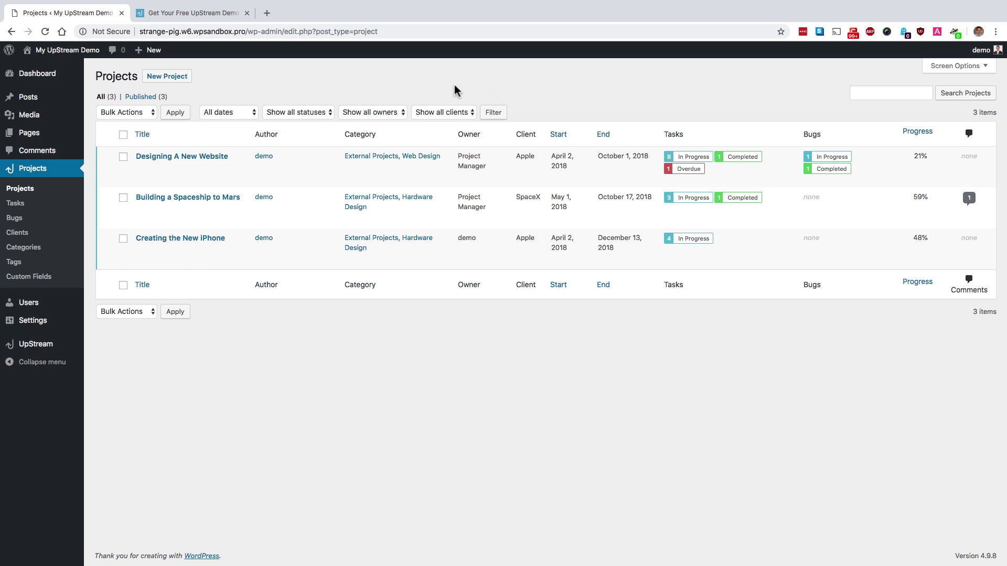
Step: Switch to the first browser tab, the UpStream free demo sign-up page
left_click(187, 15)
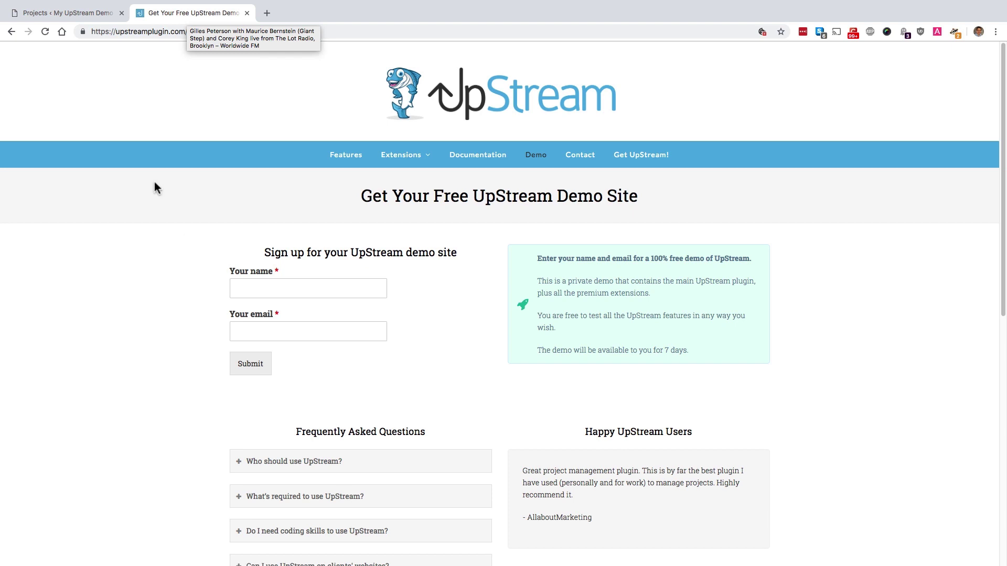
left_click(50, 15)
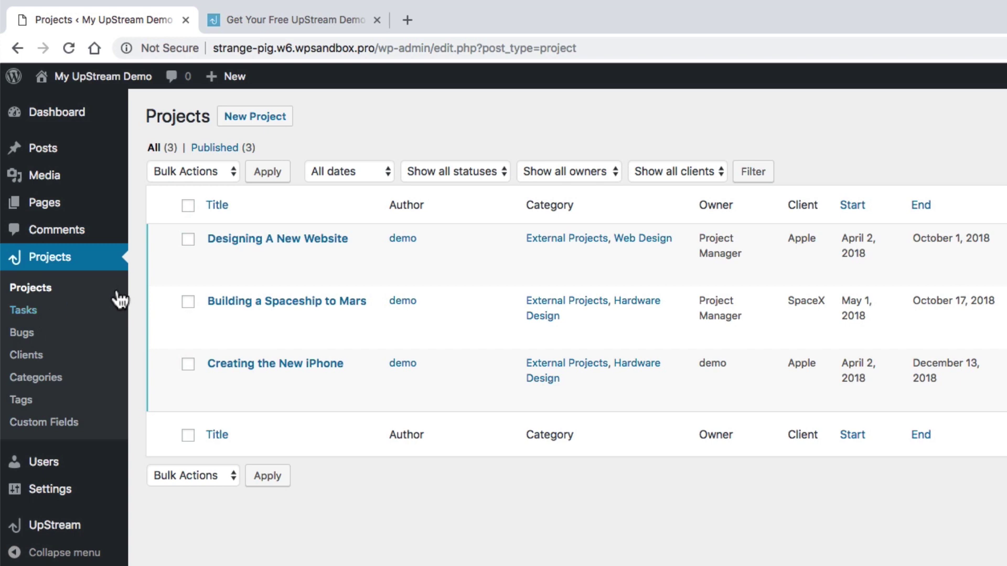
mouse_move(198, 250)
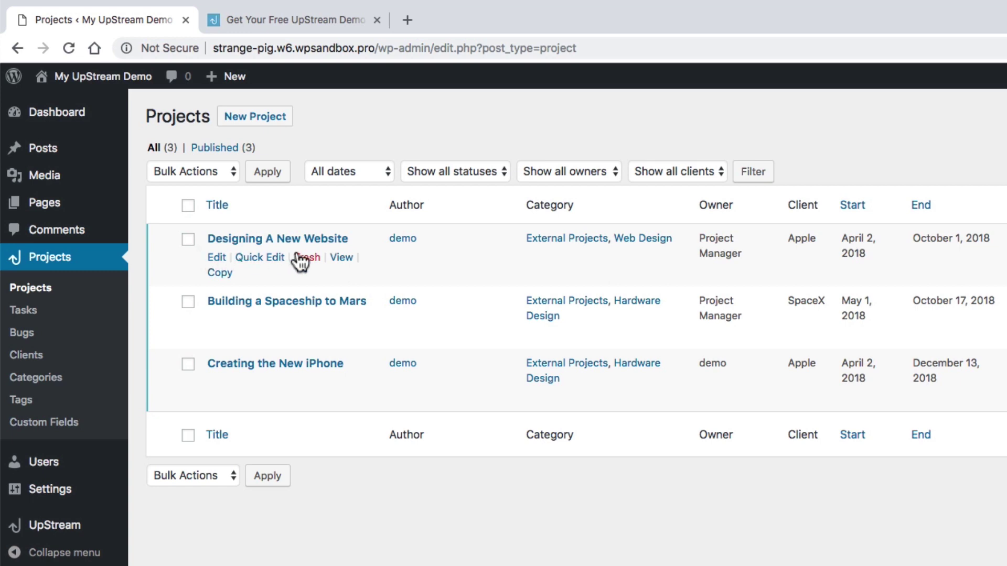
Step: View the front-end Projects page listing the three in-progress projects
left_click(341, 260)
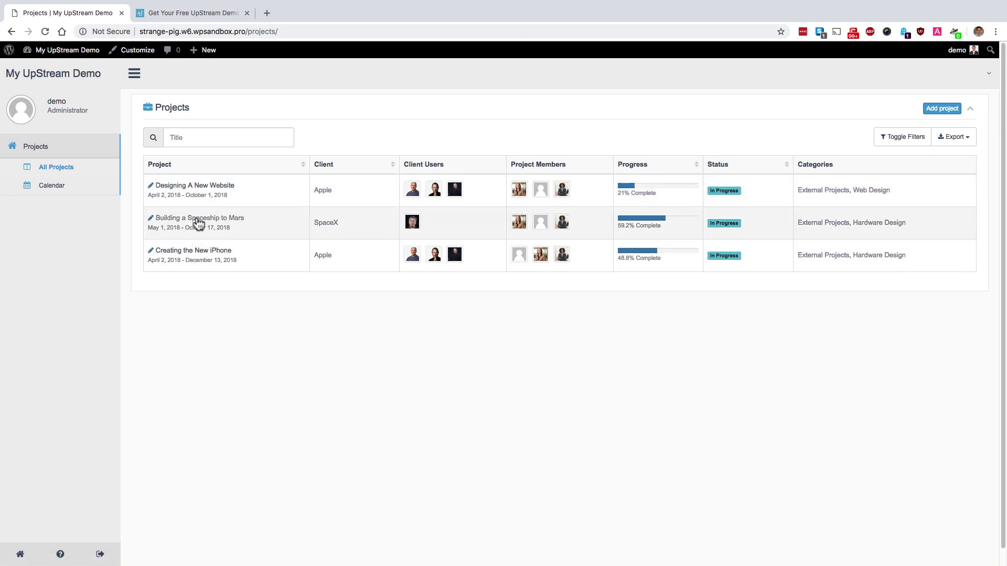
Step: Open 'Designing A New Website' and scroll past its timeline to the calendar and four milestones
left_click(188, 187)
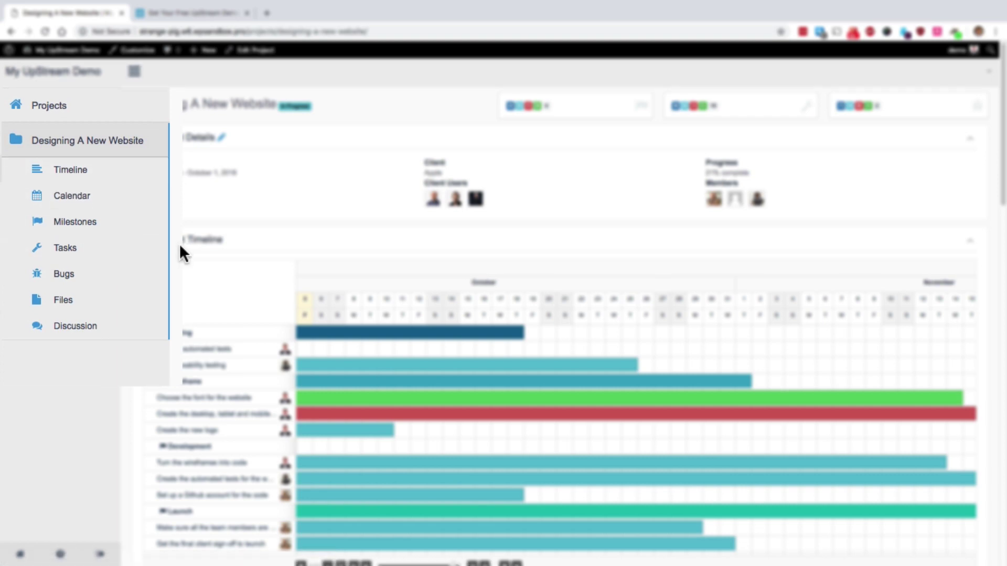
scroll(128, 246, "down", 2)
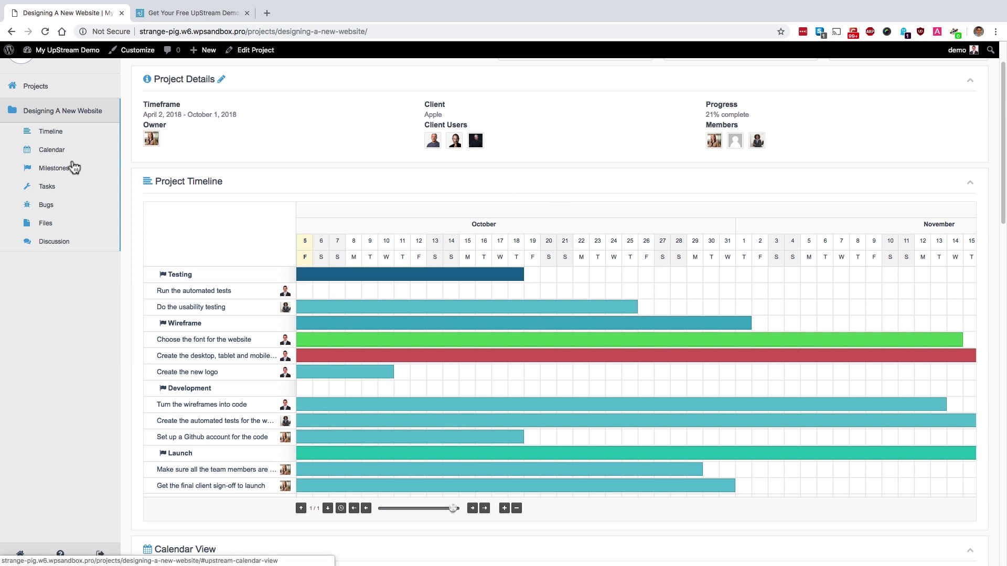
scroll(137, 203, "down", 3)
scroll(137, 204, "down", 8)
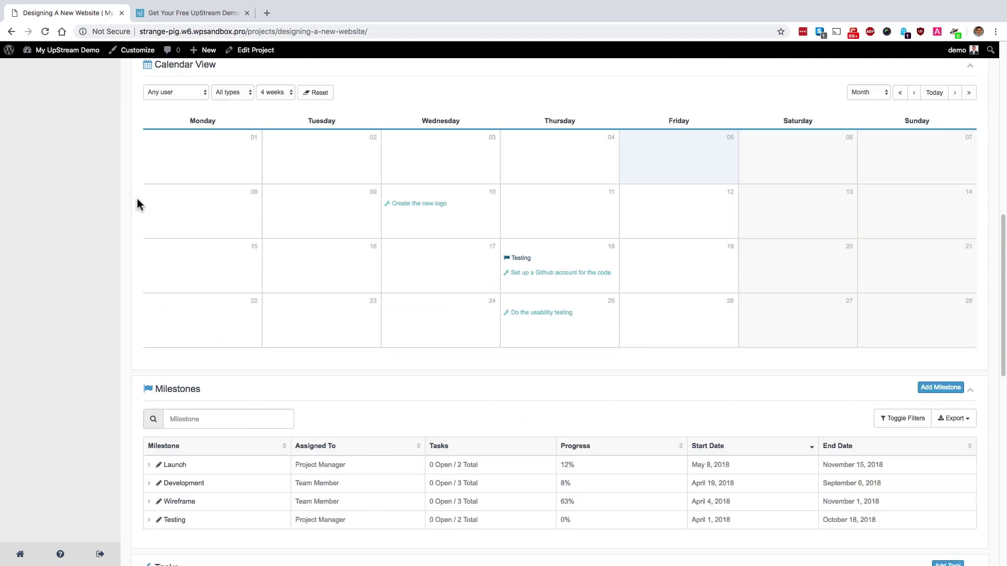
scroll(139, 198, "up", 1)
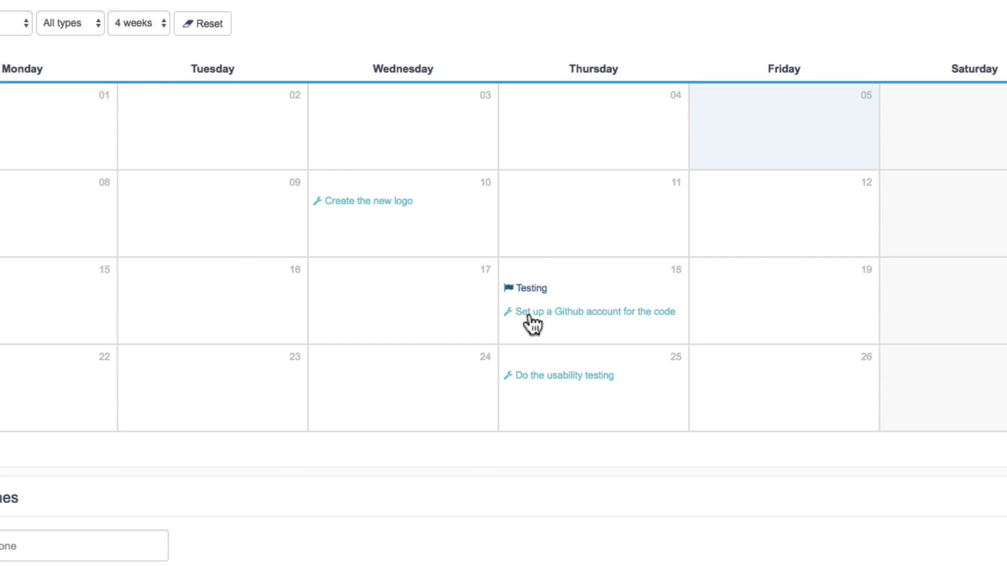
left_click(528, 314)
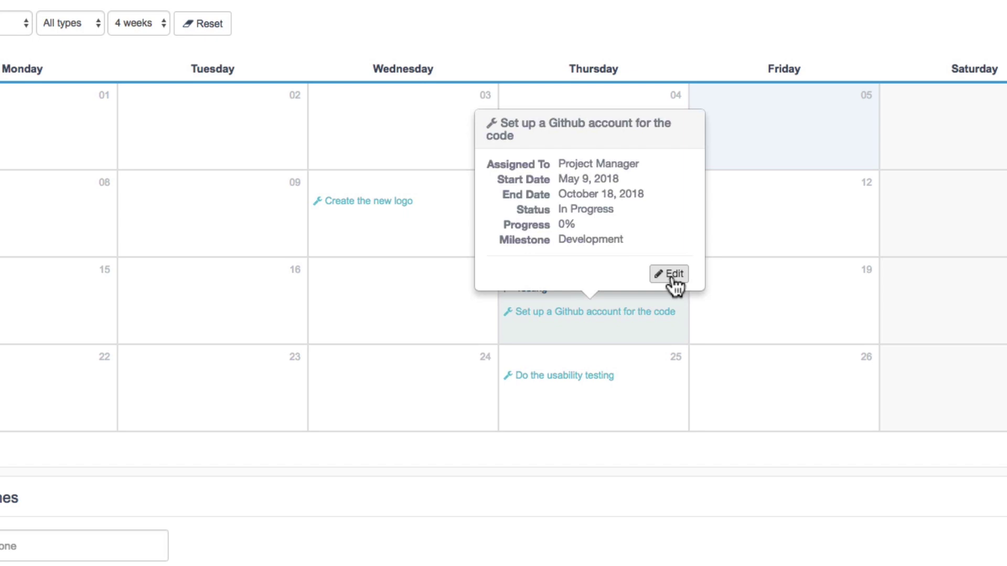
left_click(98, 267)
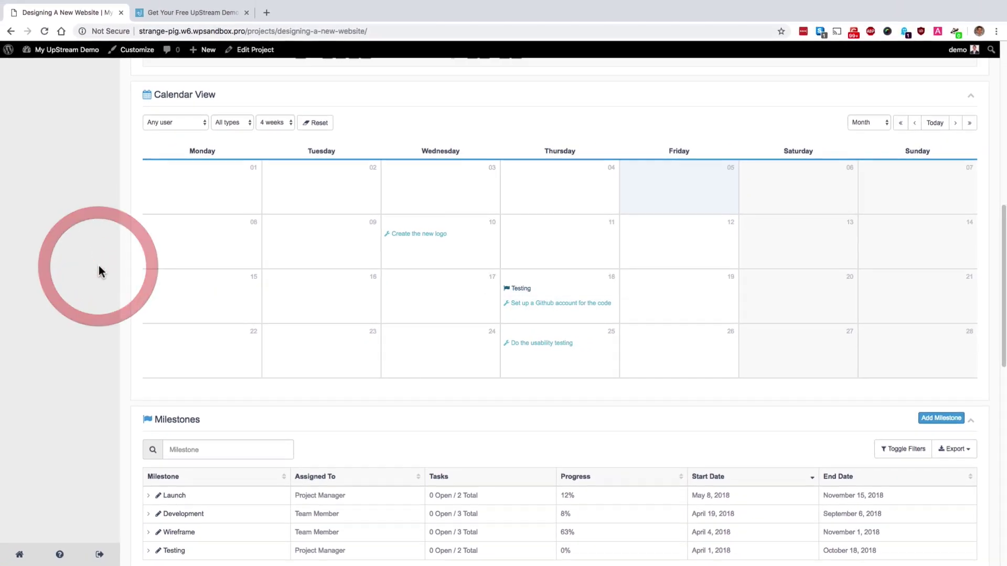
Step: Scroll past Calendar and Milestones to the nine-task Tasks table and the Bugs list
scroll(99, 270, "up", 8)
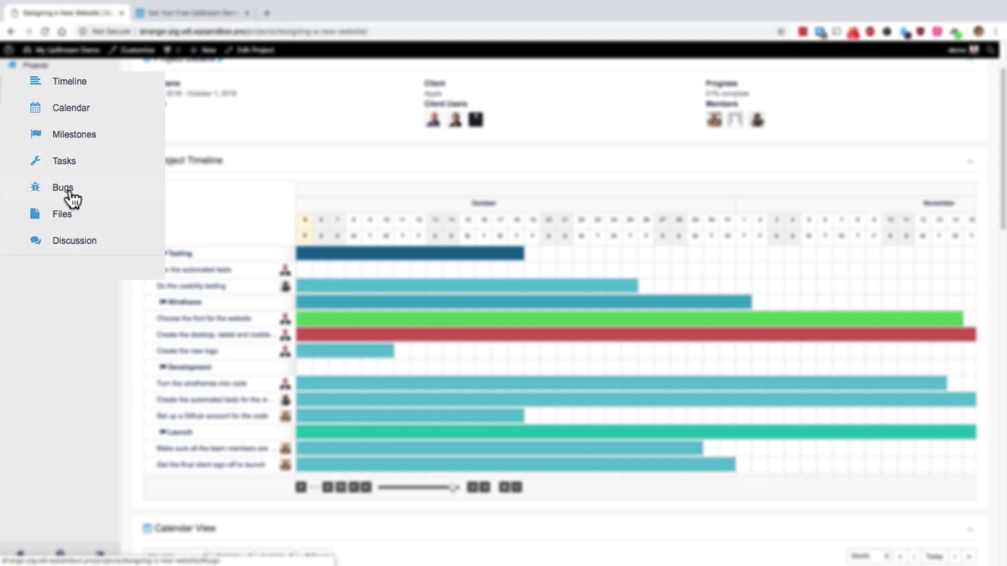
scroll(94, 282, "down", 4)
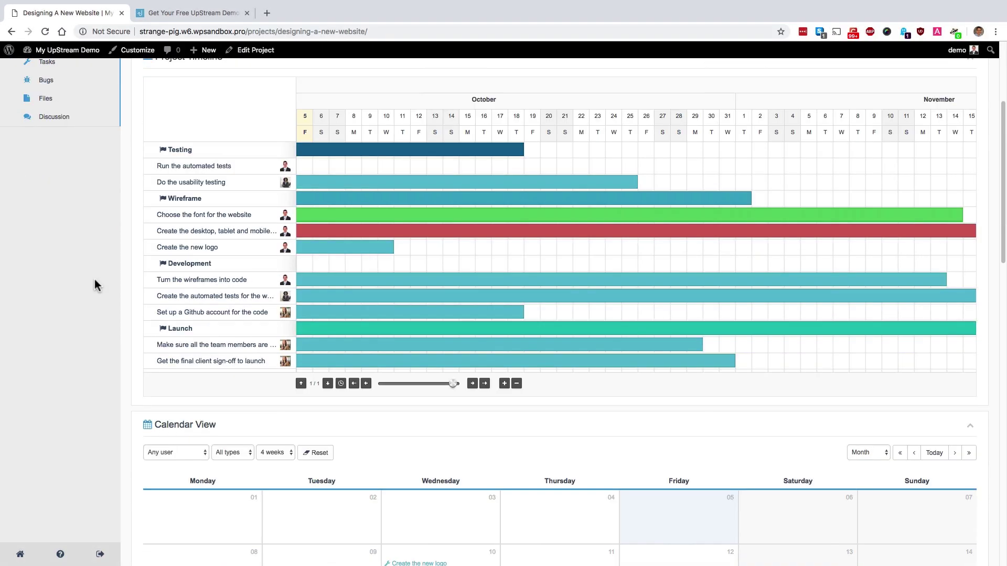
scroll(95, 283, "down", 9)
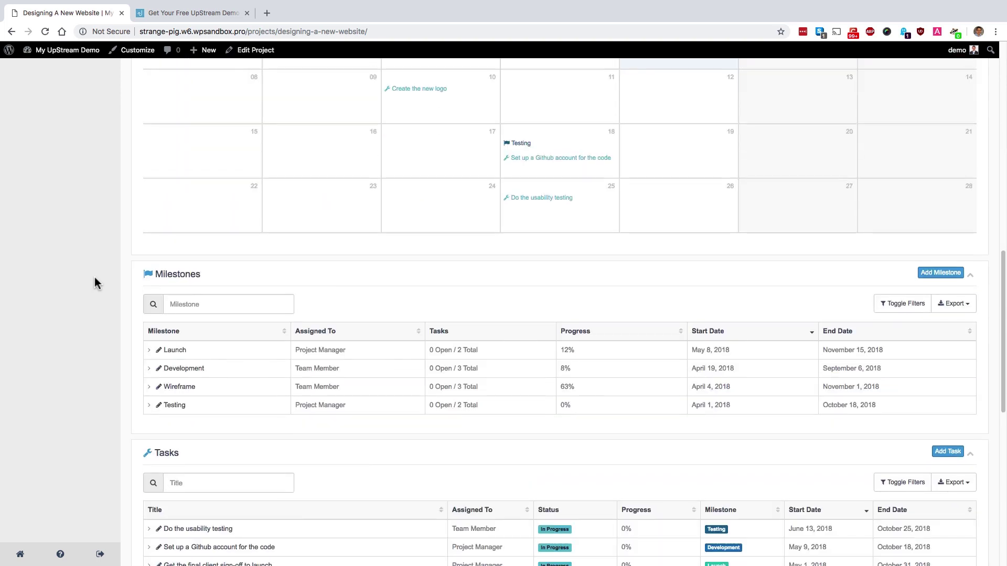
scroll(153, 209, "down", 3)
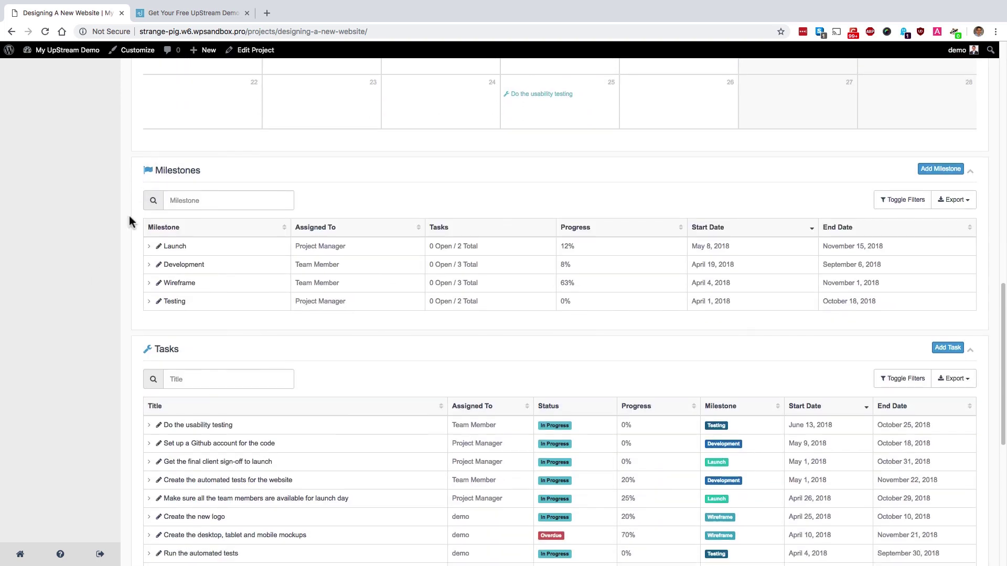
scroll(131, 221, "down", 3)
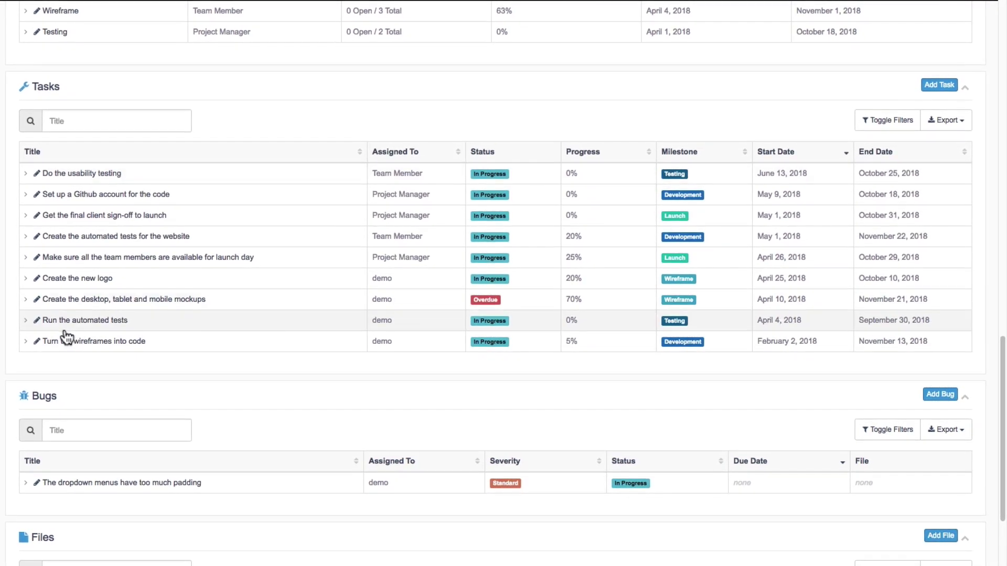
left_click(37, 175)
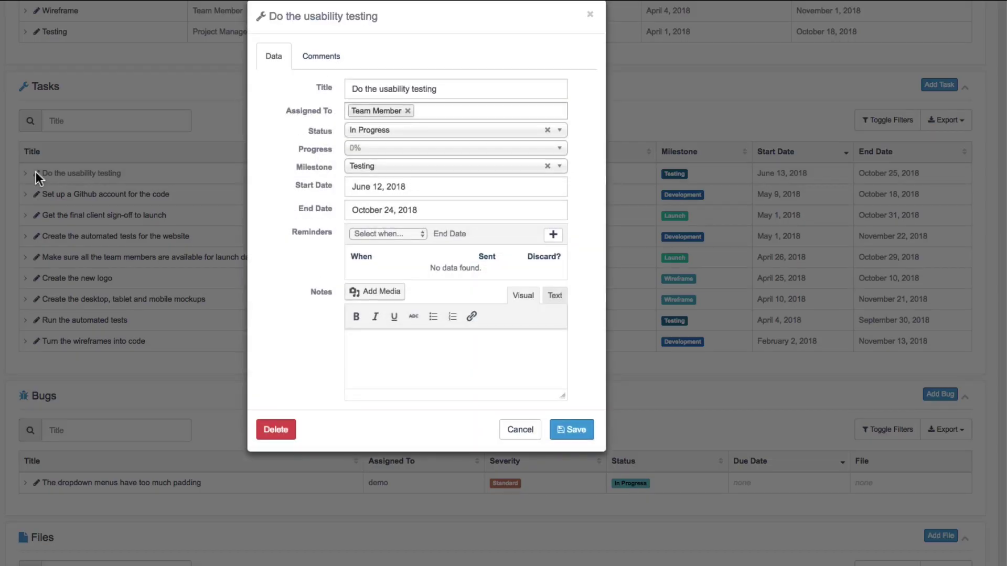
left_click(590, 19)
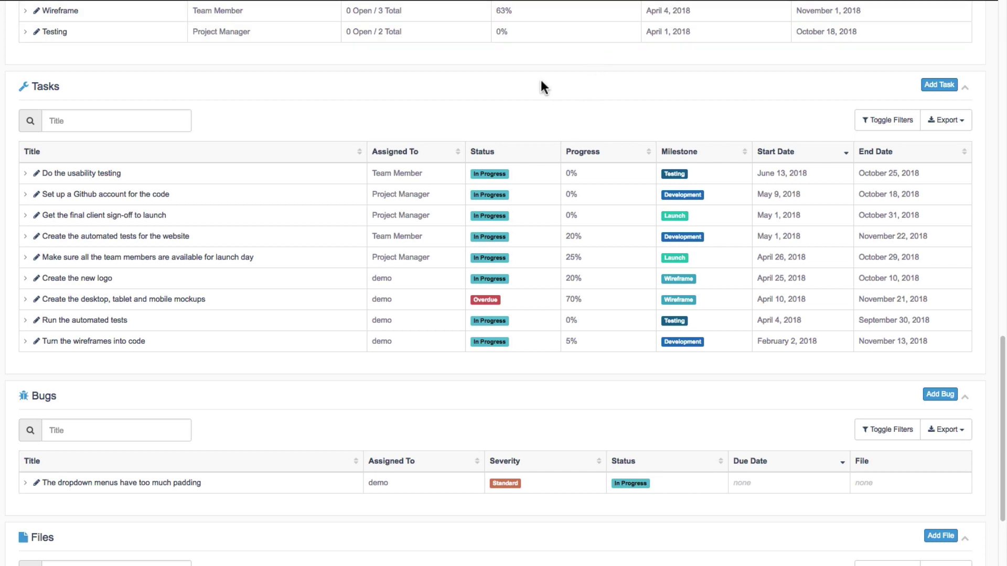
Step: Show the Tasks filters and preview the Assignee, Status and Starting-after date choices without applying any
left_click(883, 125)
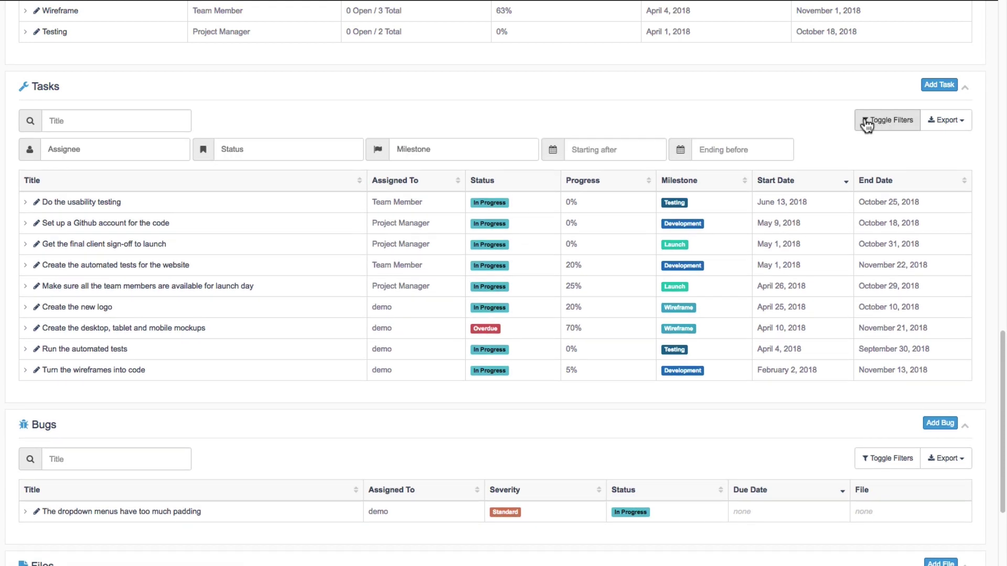
left_click(88, 151)
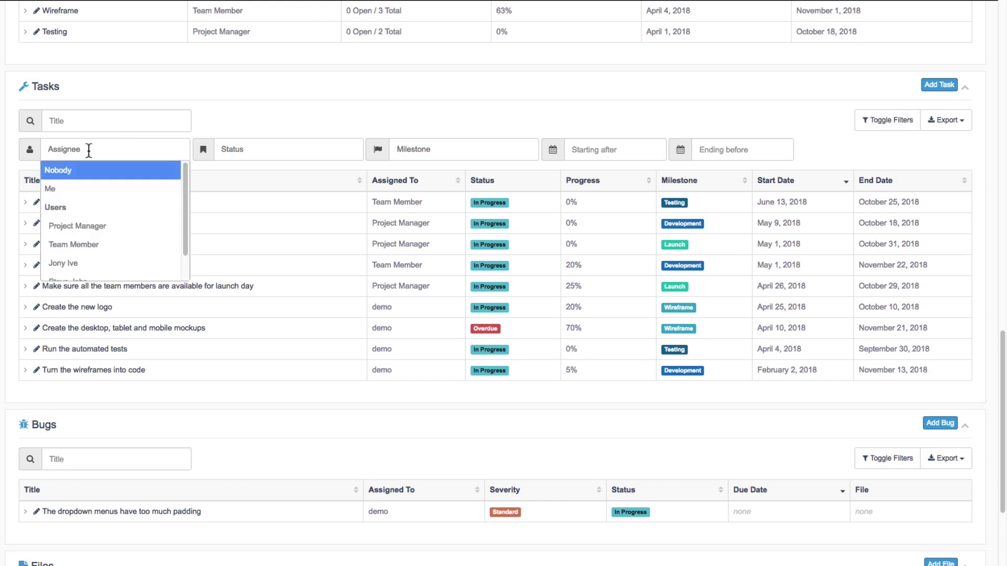
left_click(258, 113)
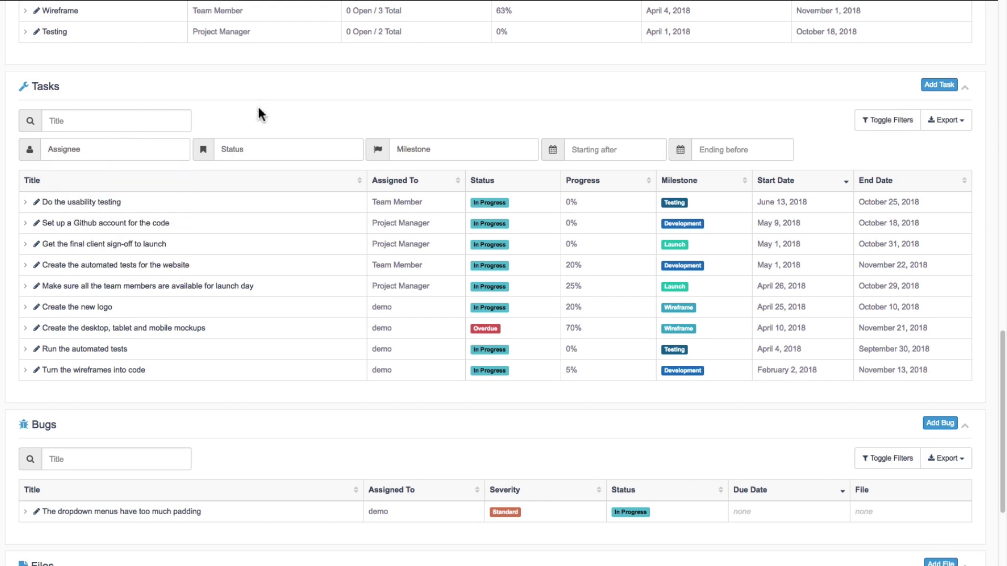
left_click(253, 143)
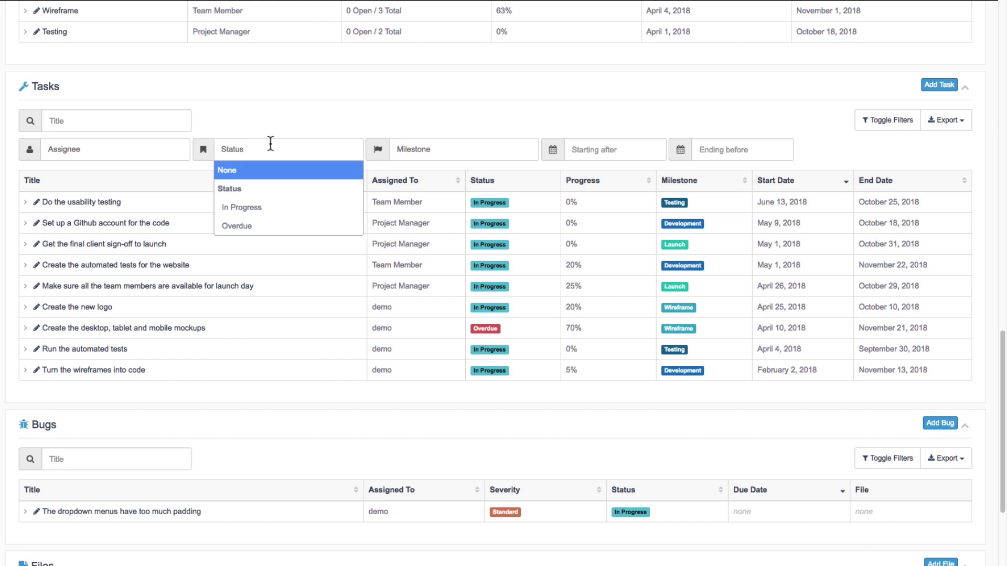
left_click(383, 128)
left_click(594, 148)
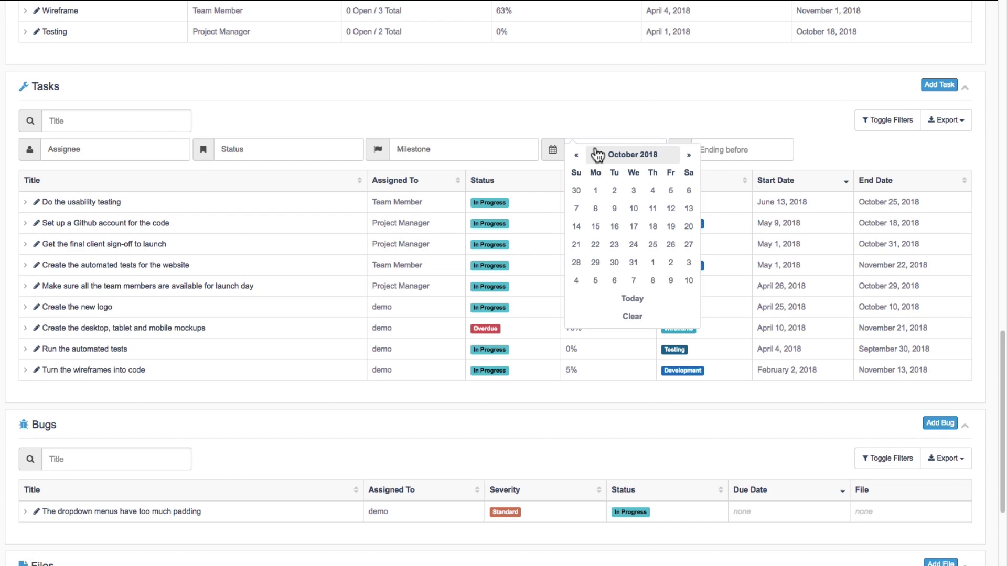
left_click(588, 114)
scroll(587, 117, "down", 3)
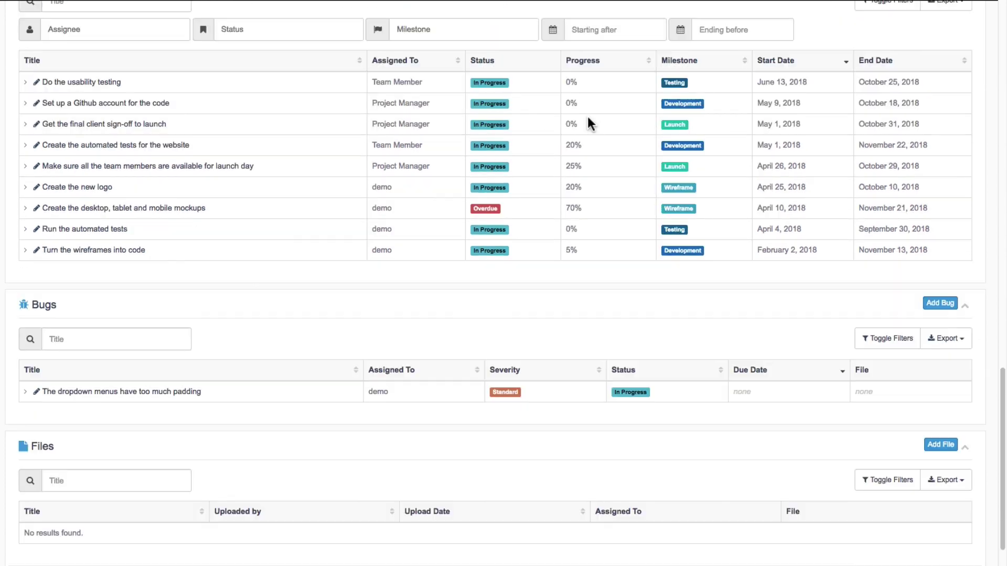
Step: Scroll down through the Bugs, empty Files and Discussion sections, then back up to the overview
scroll(588, 116, "down", 2)
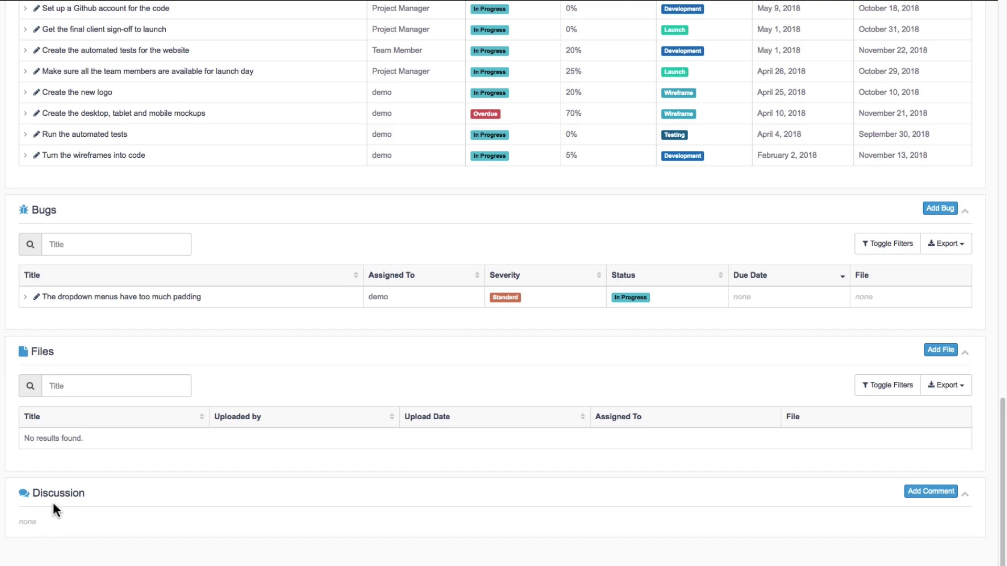
scroll(46, 487, "up", 20)
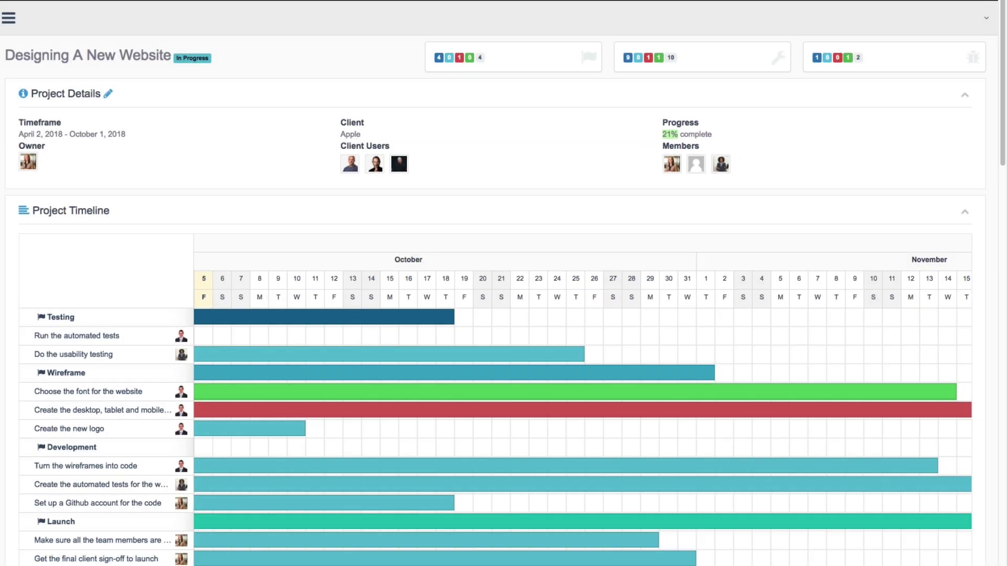
scroll(504, 283, "down", 10)
scroll(504, 284, "down", 3)
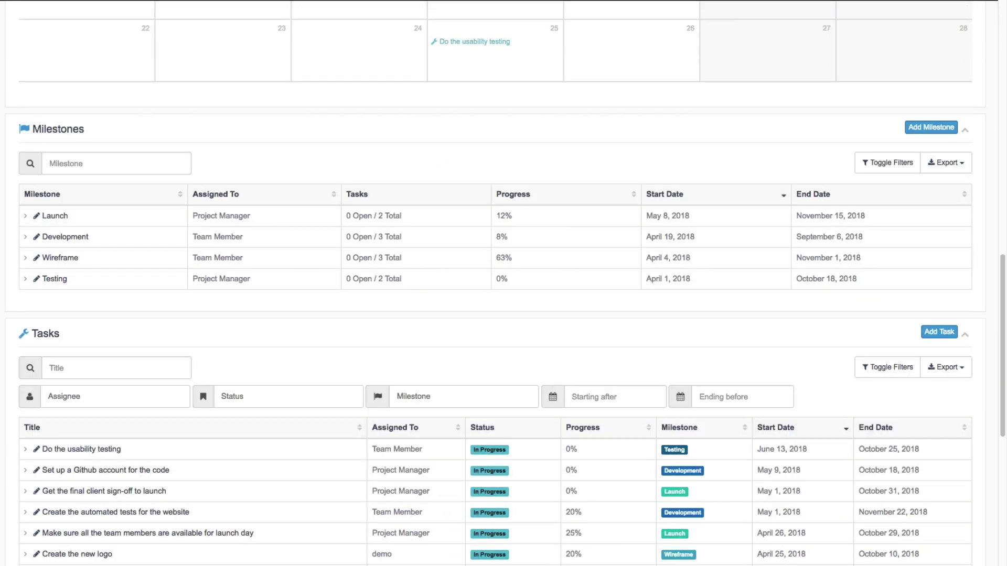
scroll(504, 283, "down", 3)
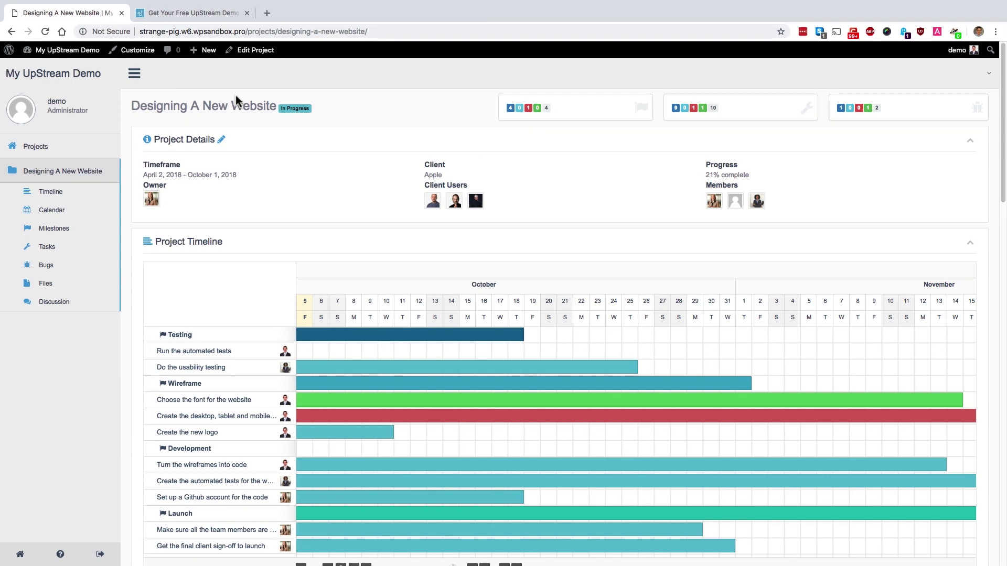
left_click(160, 16)
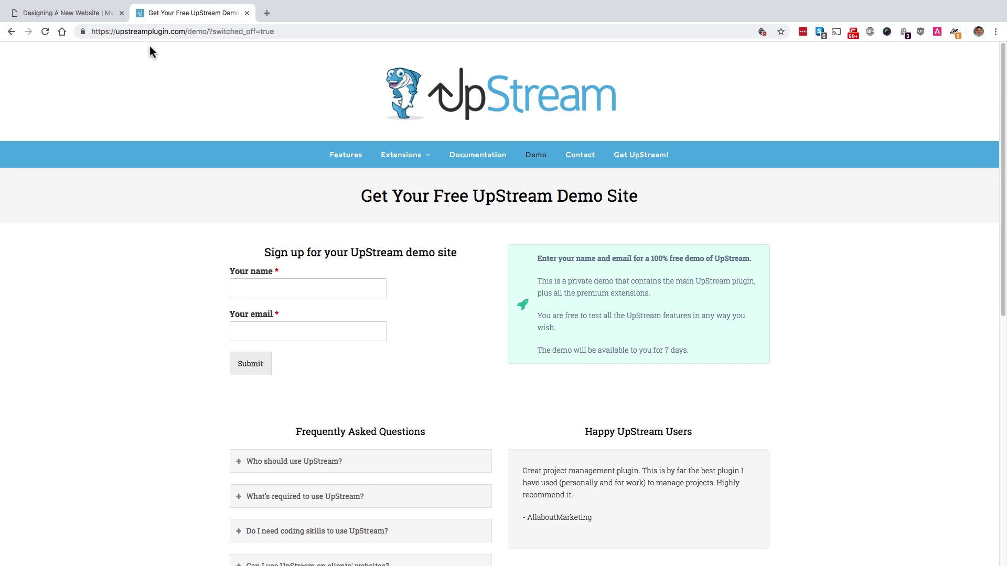
left_click(87, 17)
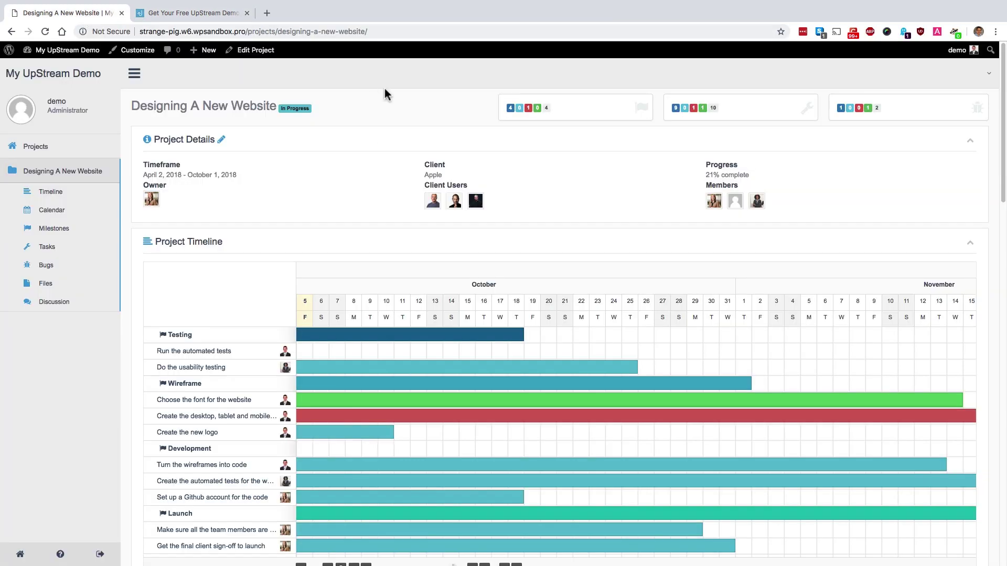